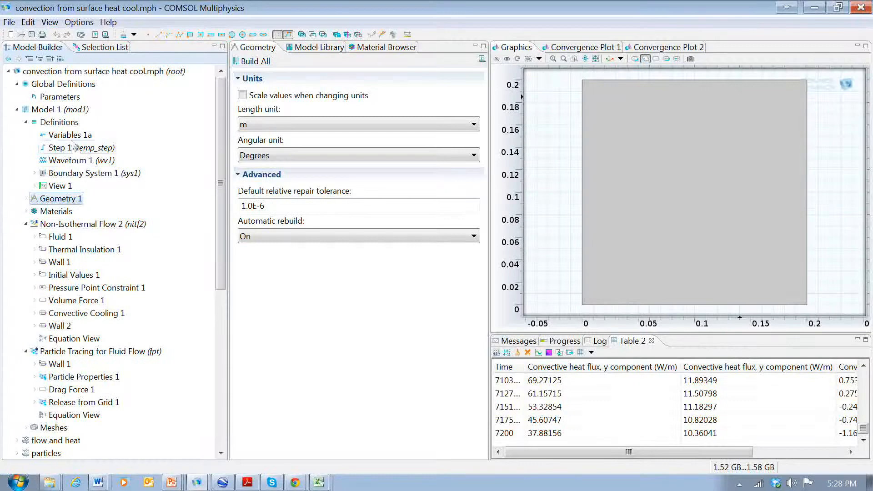
Review the model definitions: the Variables 1a list, the Step 1 function and the Non-Isothermal Flow 2 interface
click(69, 136)
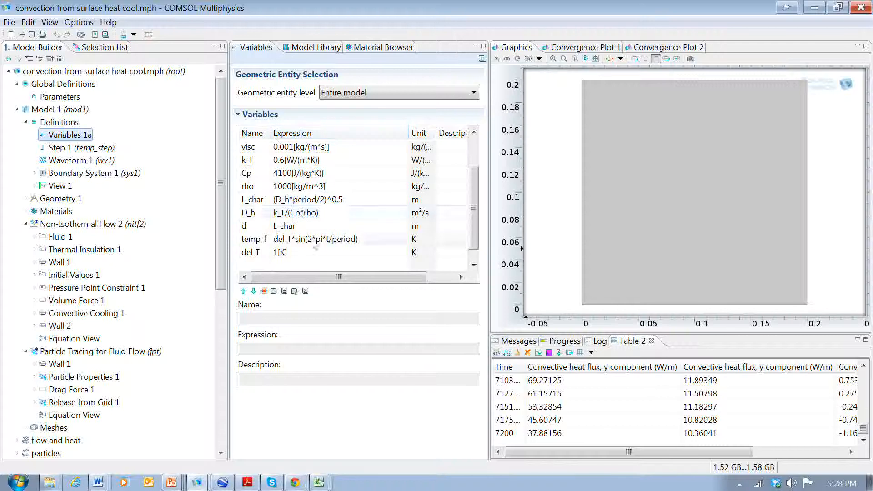
click(90, 151)
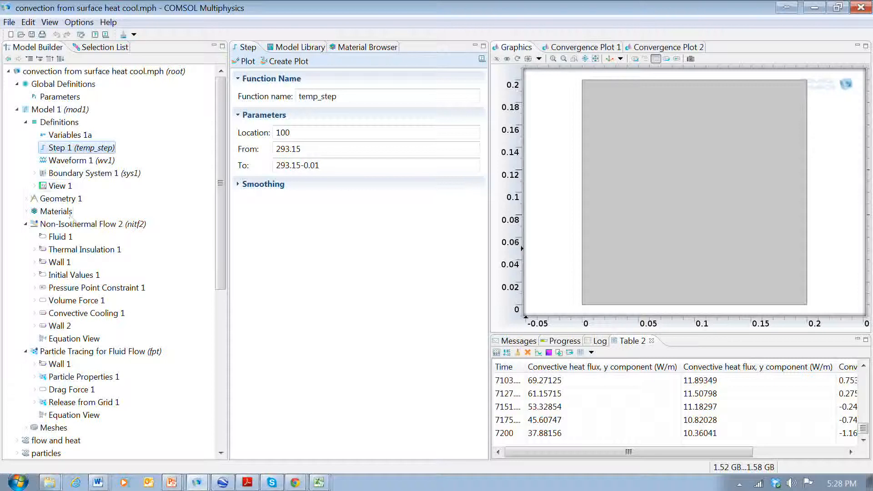
click(71, 225)
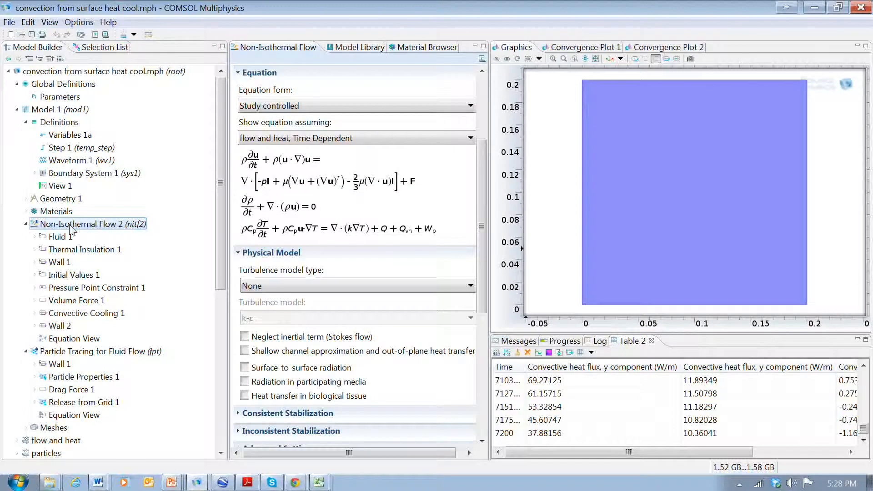
Inspect the initial temperature and the external temperature expression of the convective cooling boundary
click(72, 275)
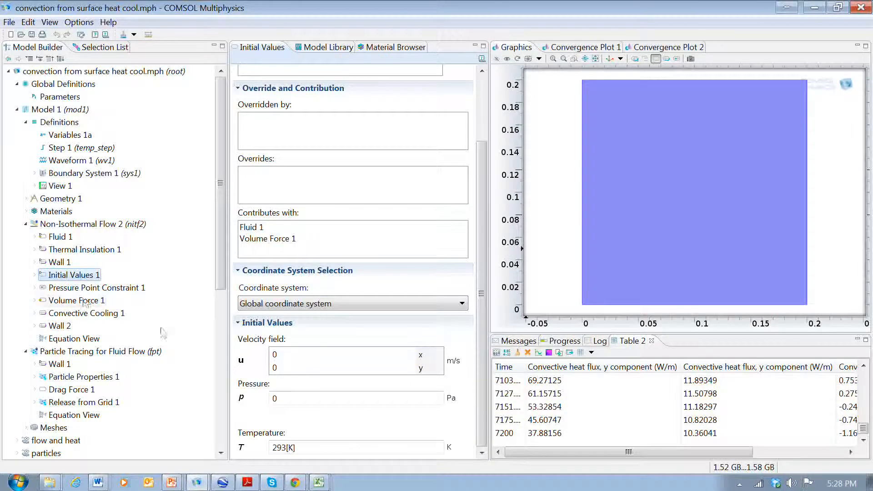
double_click(276, 448)
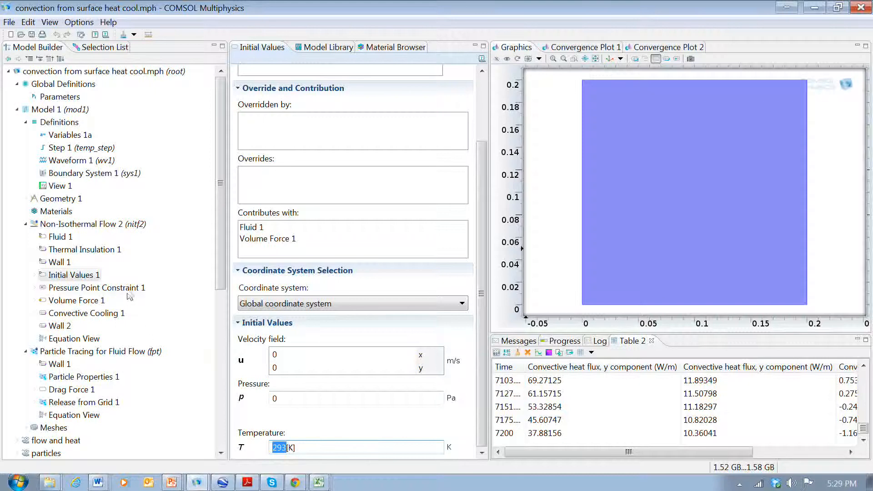
click(75, 313)
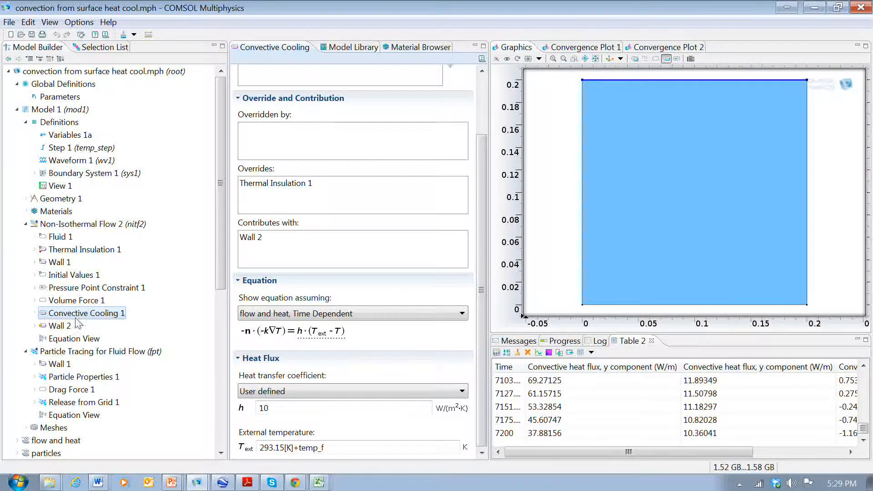
double_click(273, 448)
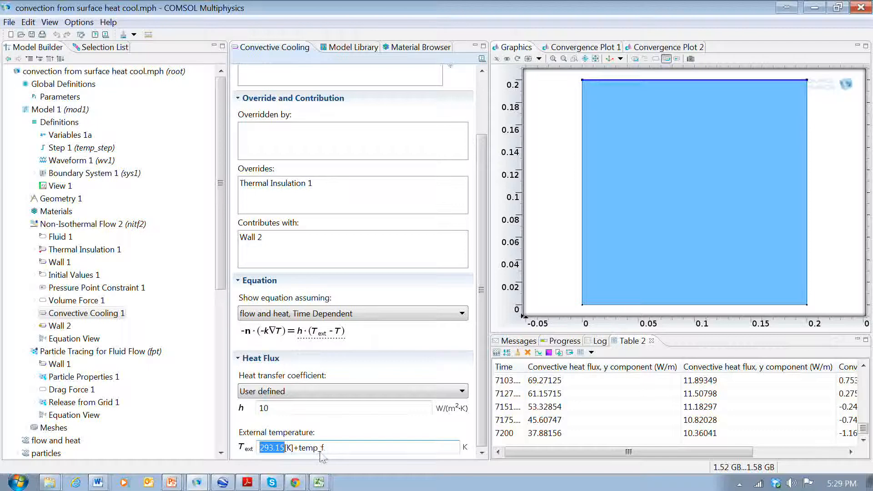
drag(329, 449, 300, 450)
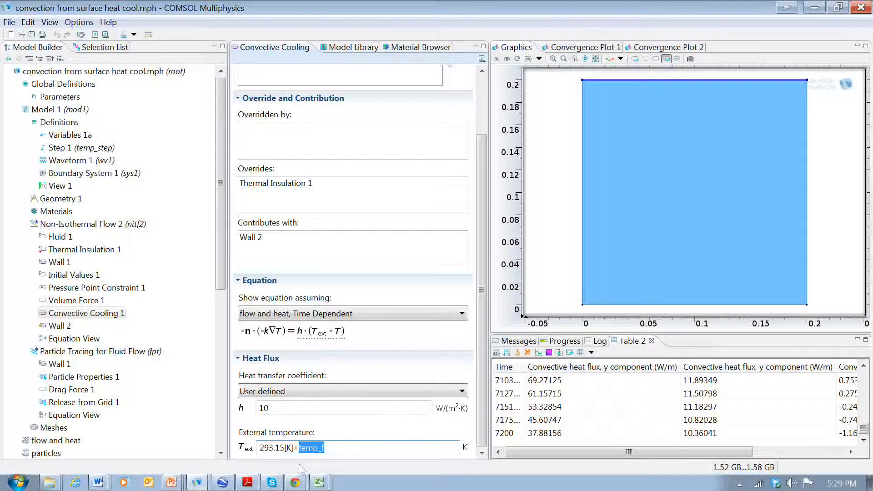
click(170, 207)
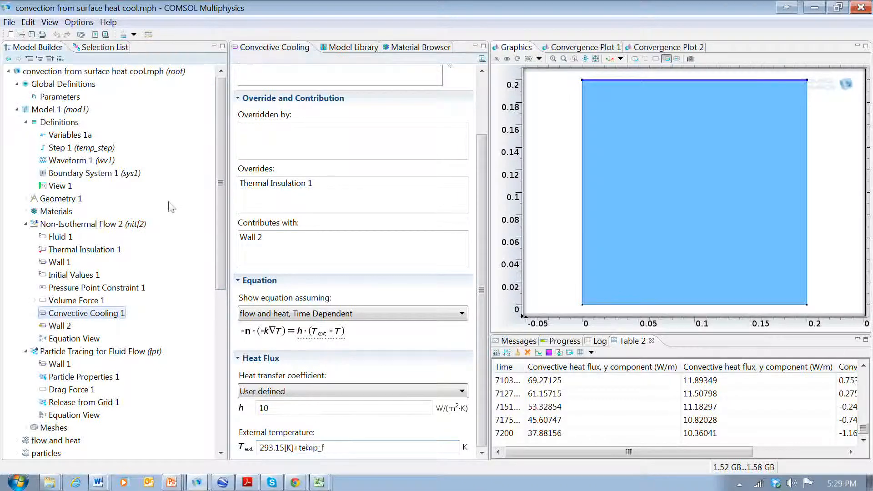
Examine the temp_f and Ra variable expressions and the period parameter in the global parameters
click(69, 135)
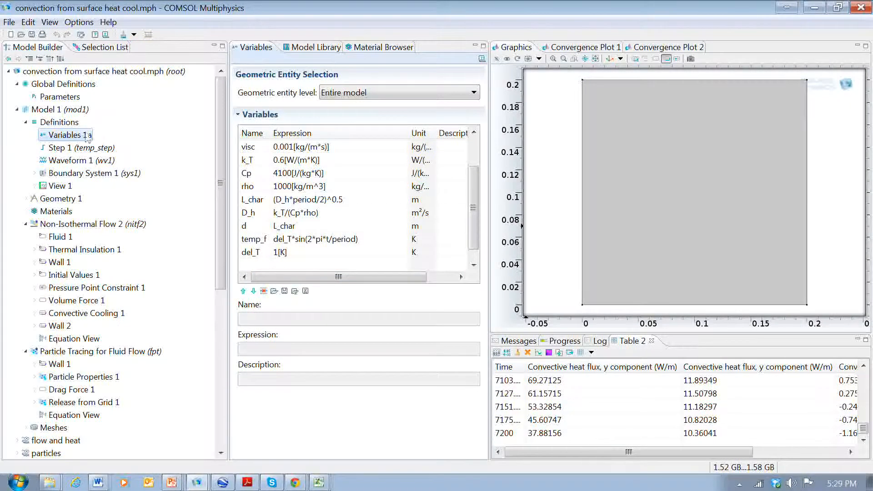
click(310, 244)
drag(271, 133, 287, 133)
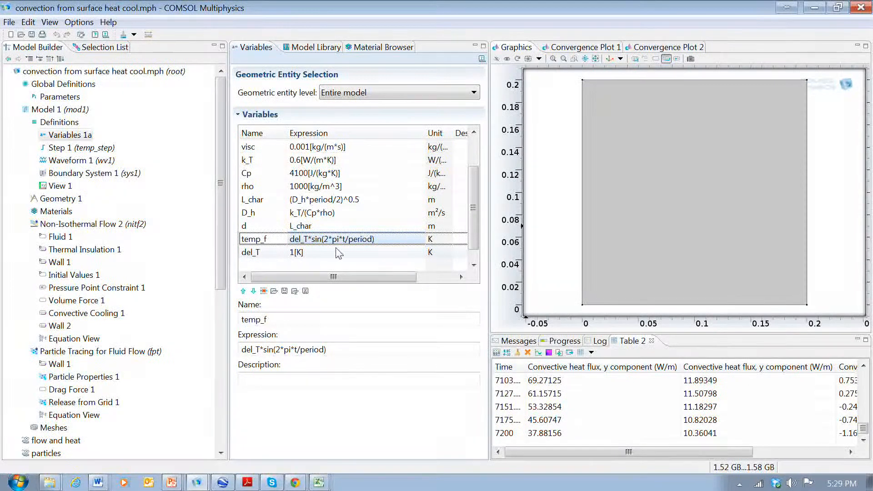
click(65, 98)
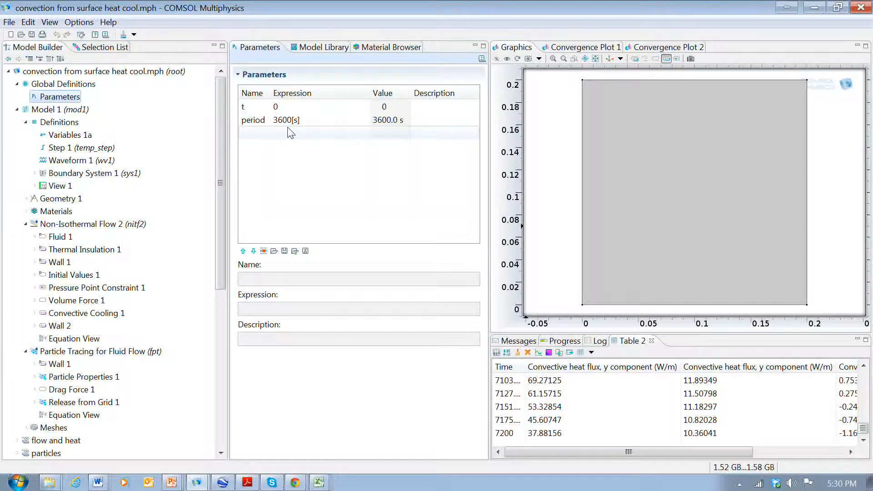
click(69, 135)
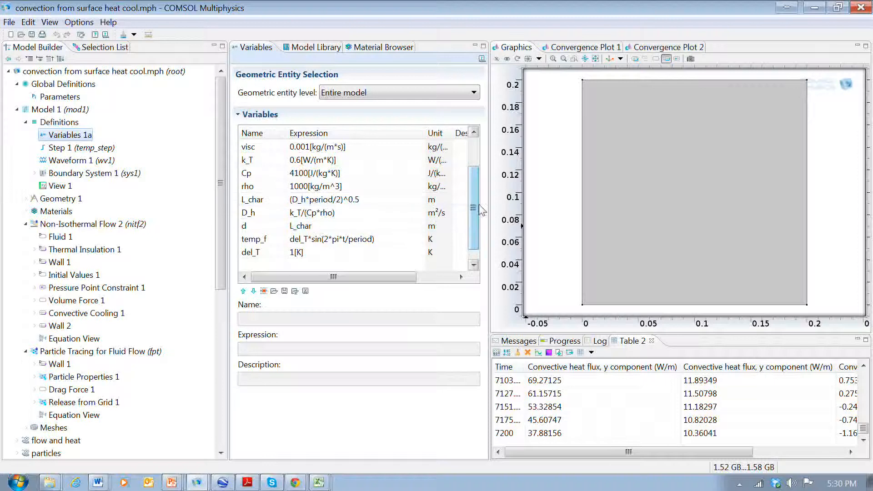
drag(475, 209, 476, 174)
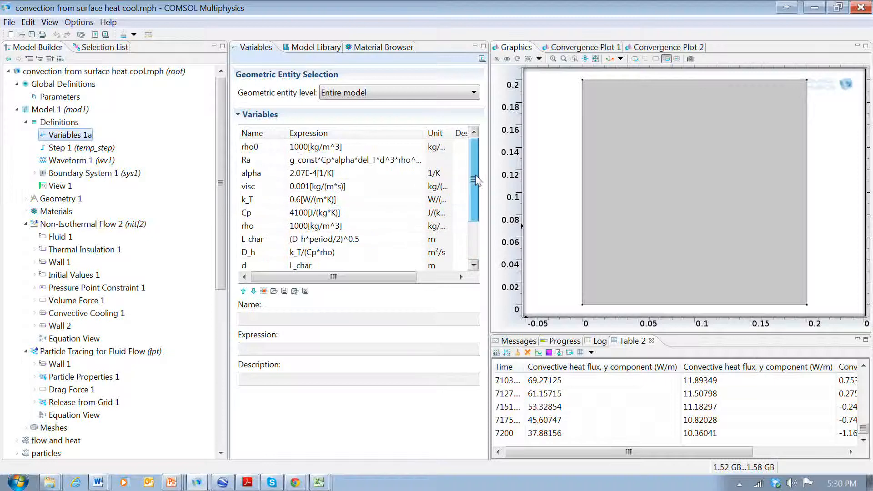
click(351, 160)
mouse_move(473, 172)
mouse_down()
mouse_move(474, 182)
mouse_move(472, 167)
mouse_up()
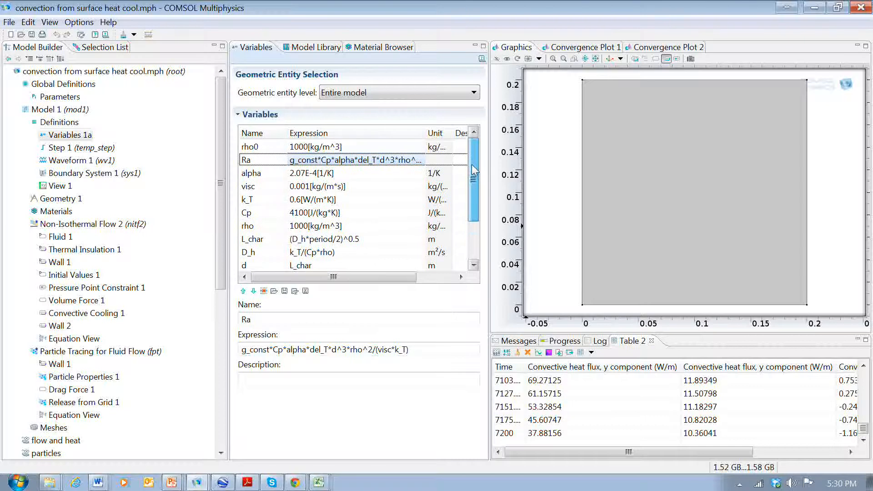
mouse_move(473, 170)
mouse_down()
mouse_move(473, 220)
mouse_move(473, 170)
mouse_up()
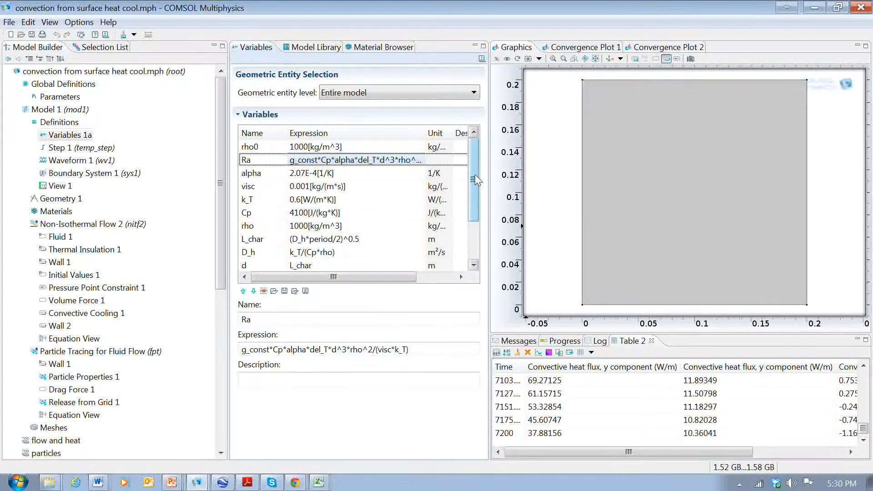
mouse_move(475, 181)
mouse_down()
mouse_move(474, 223)
mouse_move(473, 157)
mouse_move(477, 165)
mouse_up()
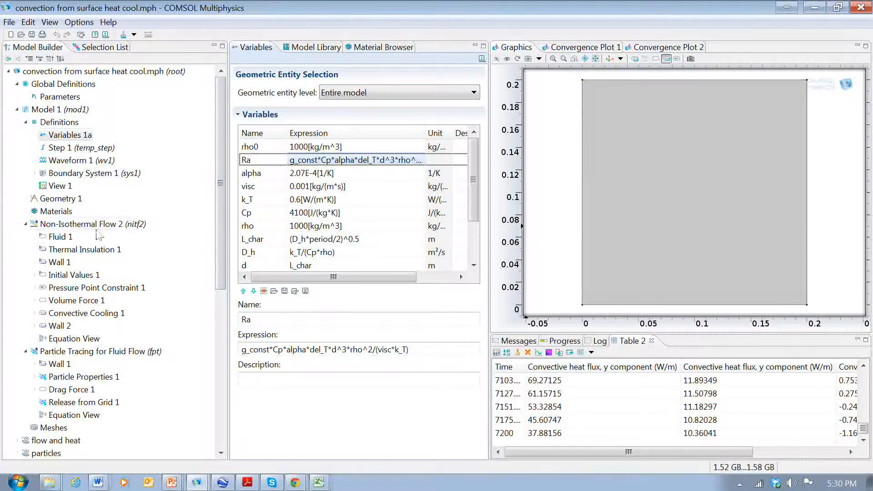
Review the Initial Values, Convective Cooling, Wall 2 and Volume Force settings of the flow interface
click(78, 275)
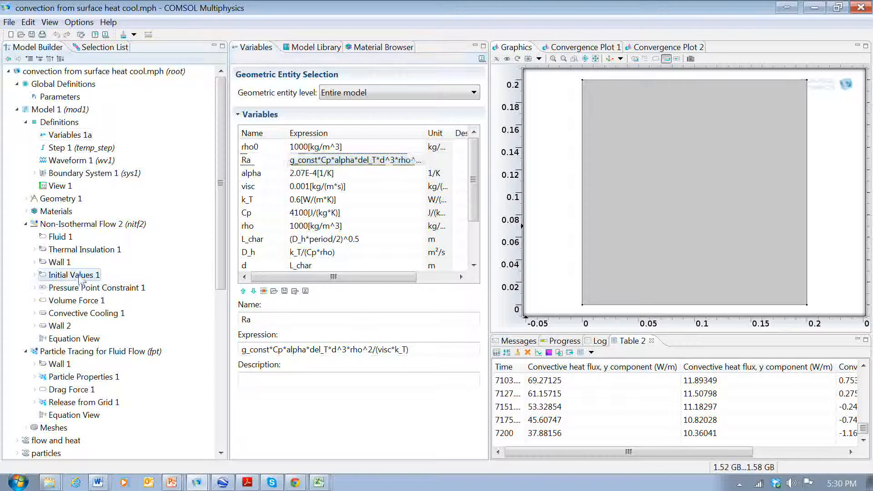
click(287, 448)
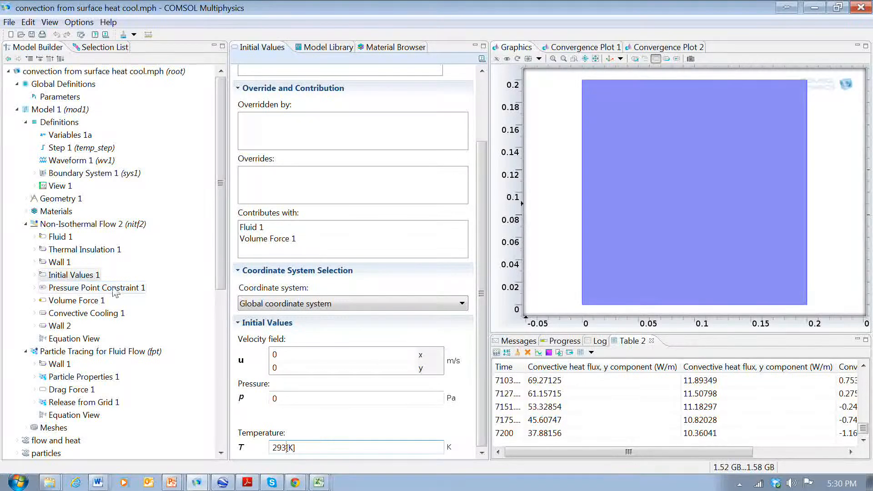
click(86, 313)
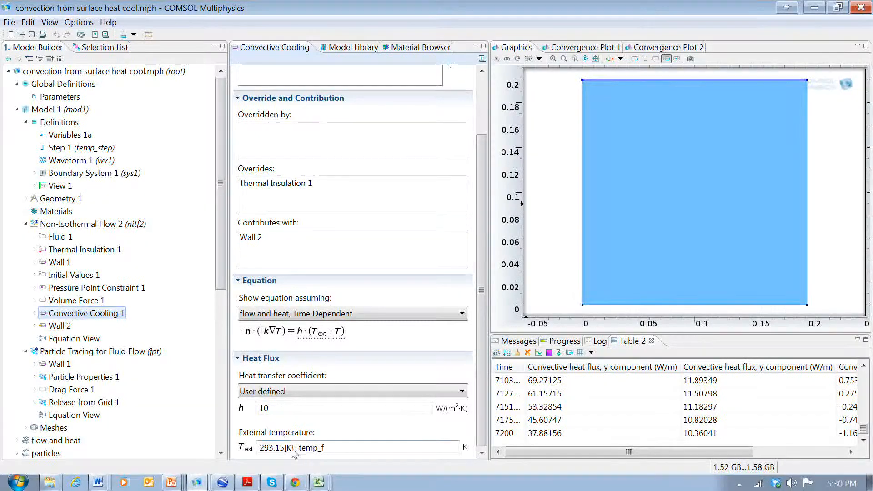
drag(293, 450, 260, 450)
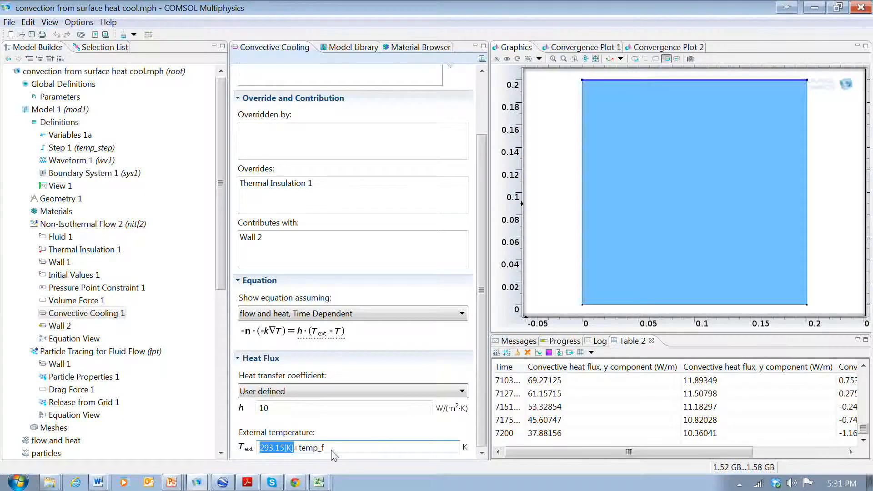
click(285, 449)
drag(285, 450, 275, 450)
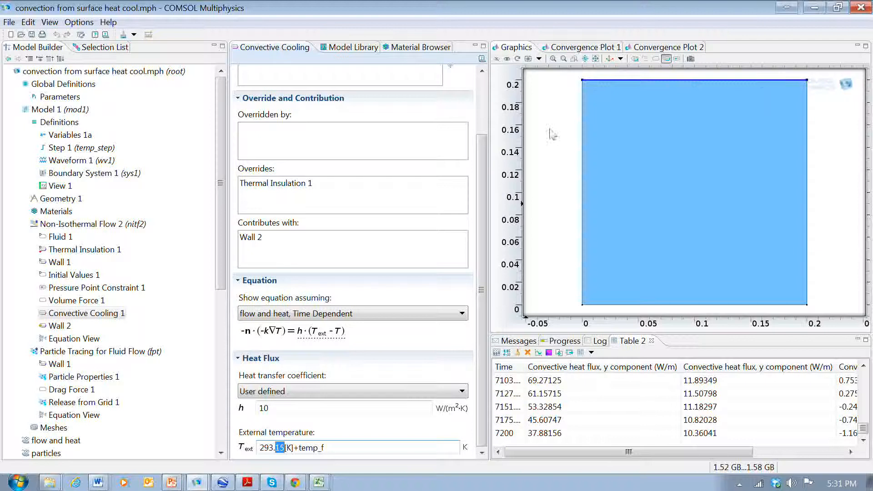
click(62, 326)
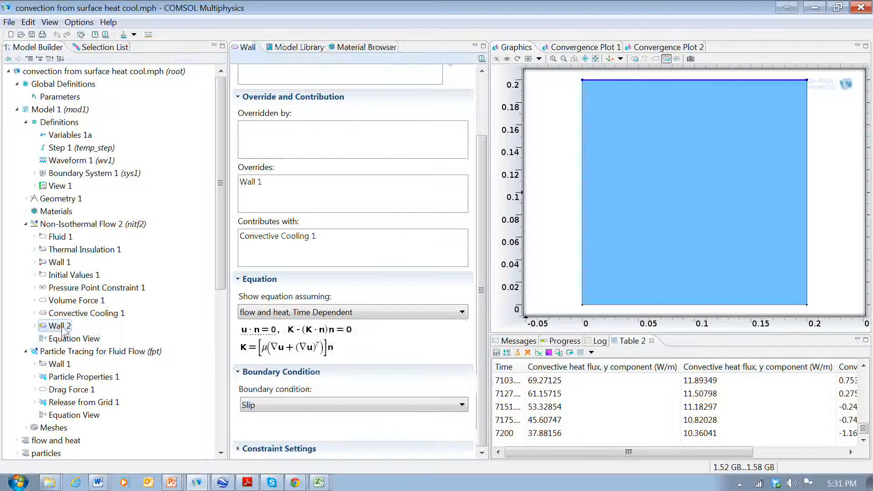
click(68, 301)
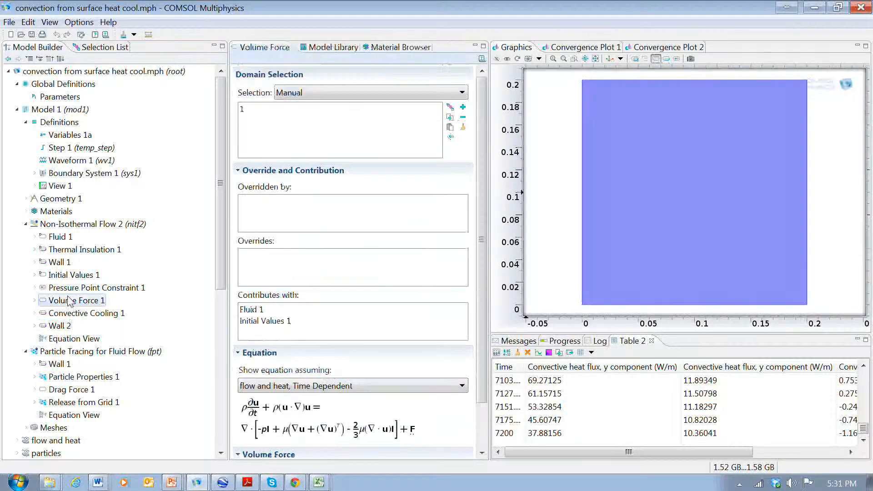
scroll(482, 261, down, 2)
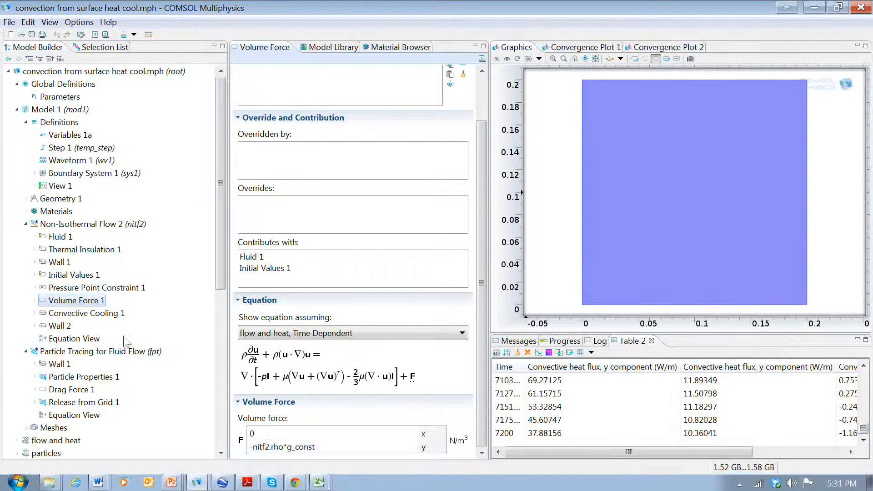
Inspect the initial pressure, the pressure point constraint and the Wall 2 slip boundary condition
click(71, 276)
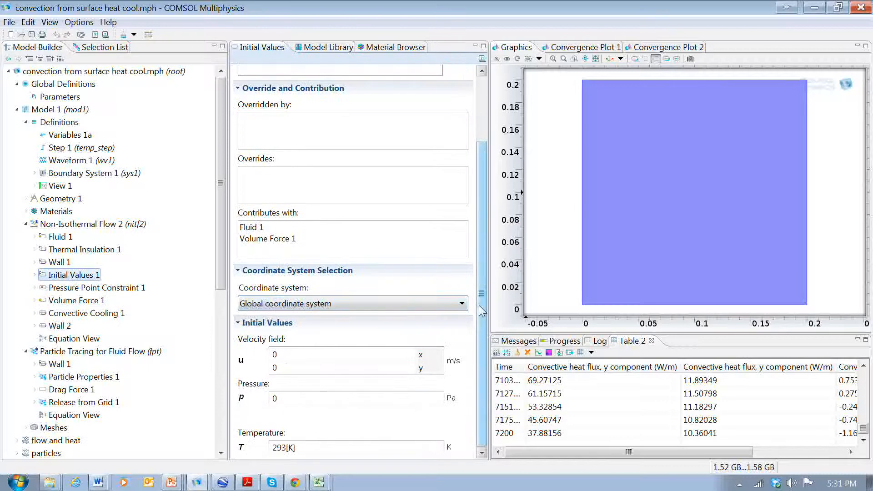
double_click(275, 398)
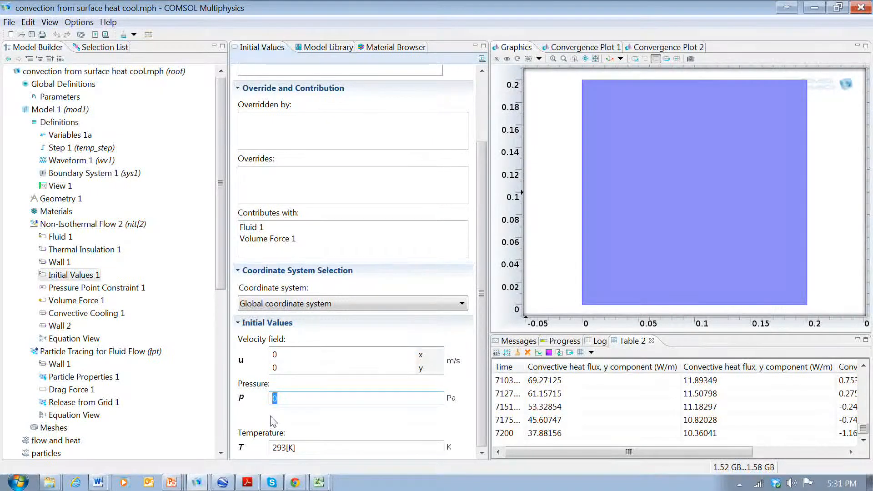
click(292, 401)
double_click(279, 400)
click(120, 290)
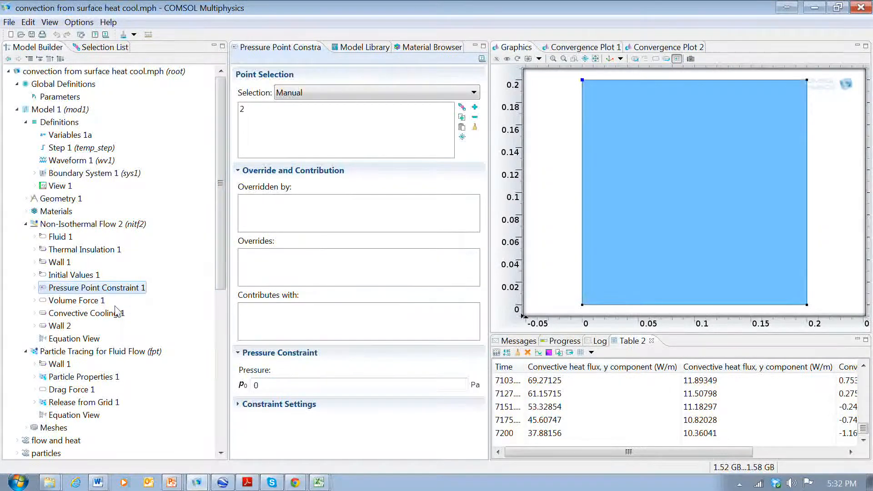
click(62, 326)
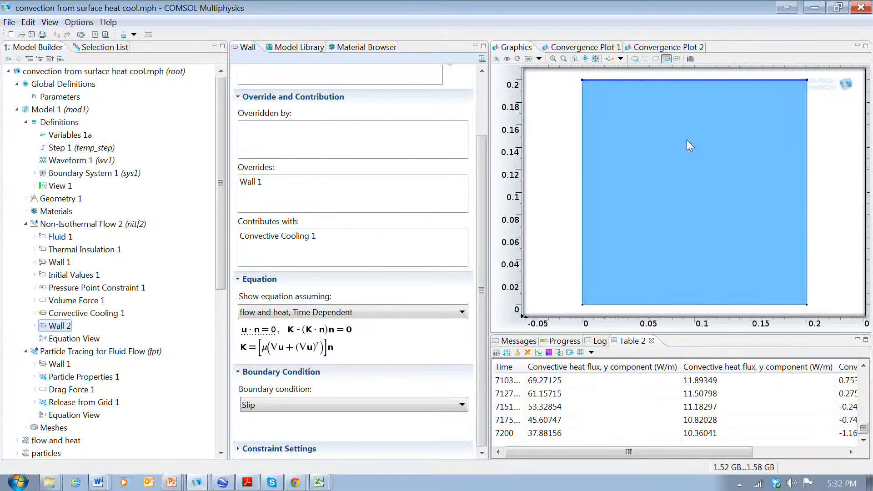
Examine the particle tracing interface, its release-from-grid coordinates and the model mesh
drag(481, 345, 489, 287)
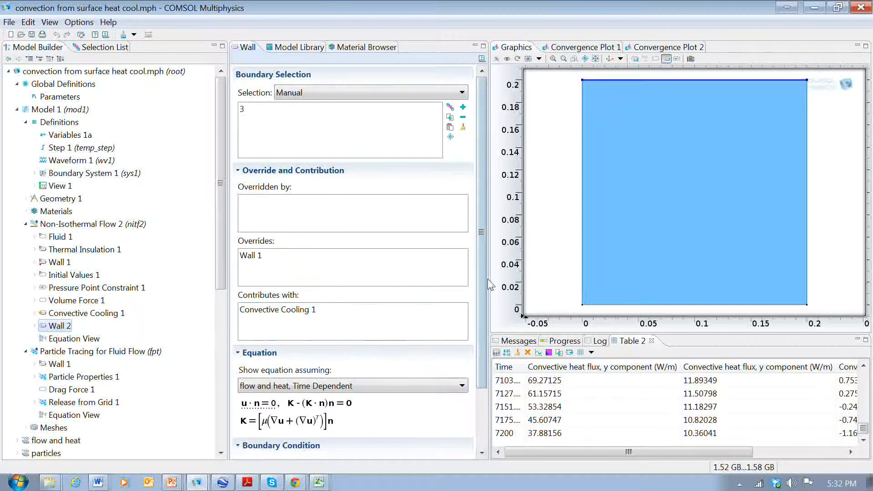
scroll(410, 450, down, 3)
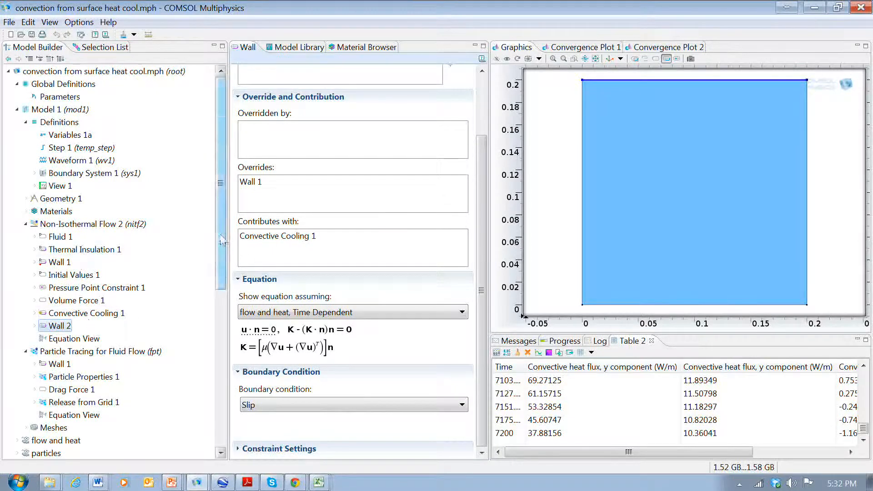
scroll(221, 241, down, 4)
click(101, 224)
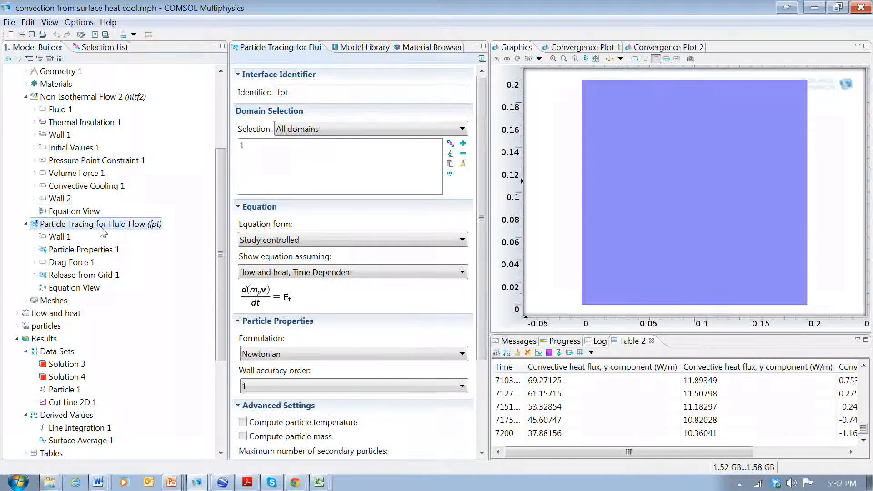
click(84, 276)
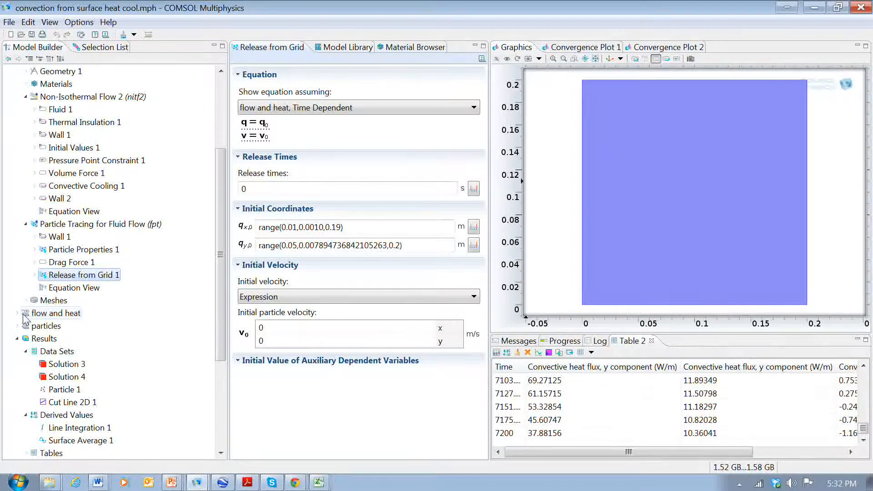
click(44, 302)
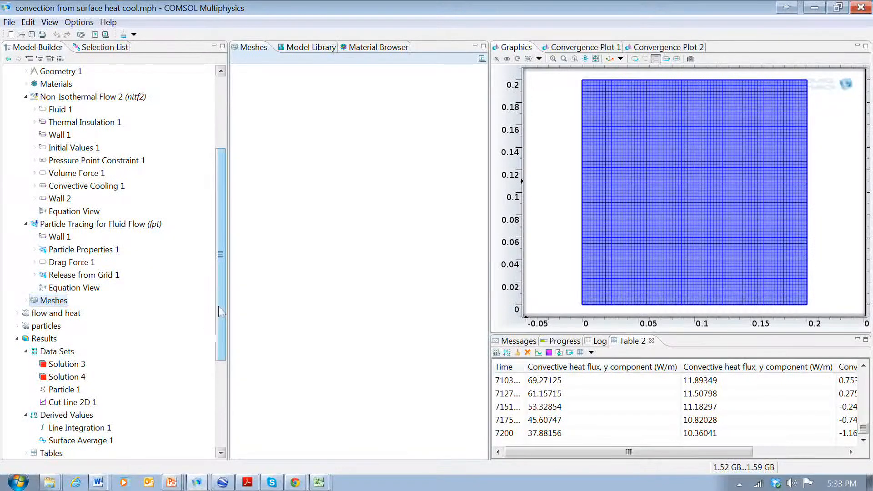
drag(222, 307, 218, 342)
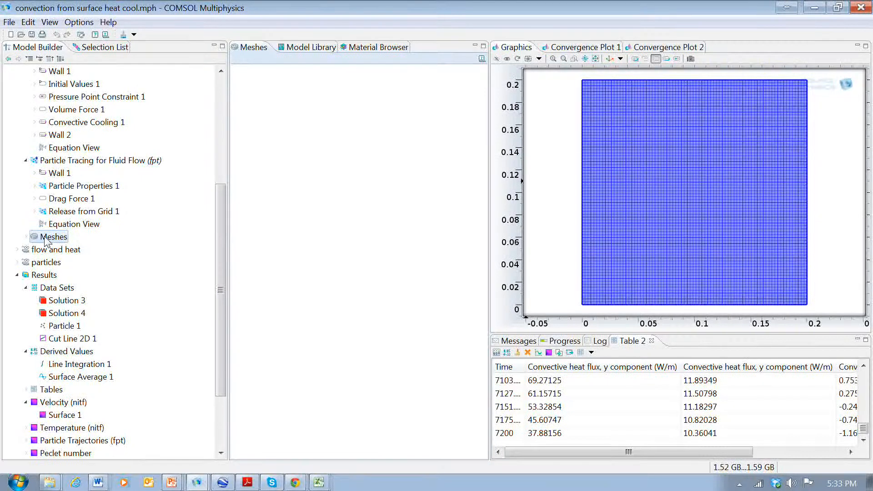
Inspect the study settings of the flow and heat study and the particles study
click(72, 251)
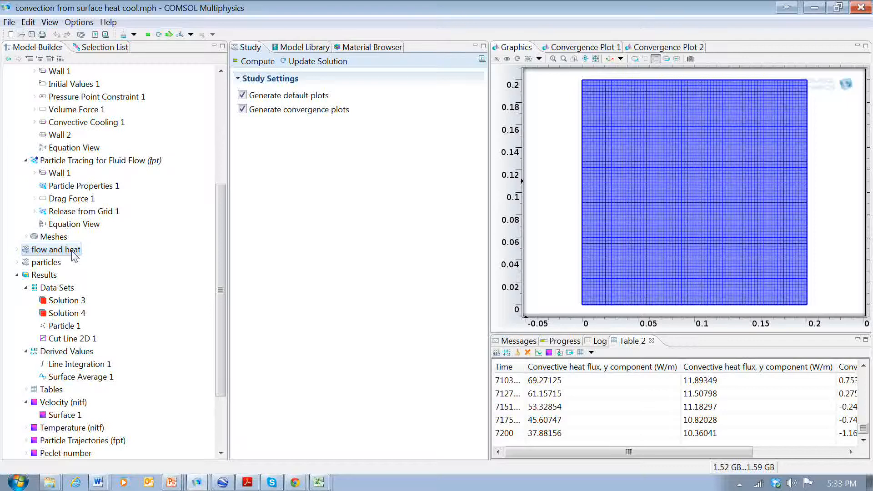
click(41, 264)
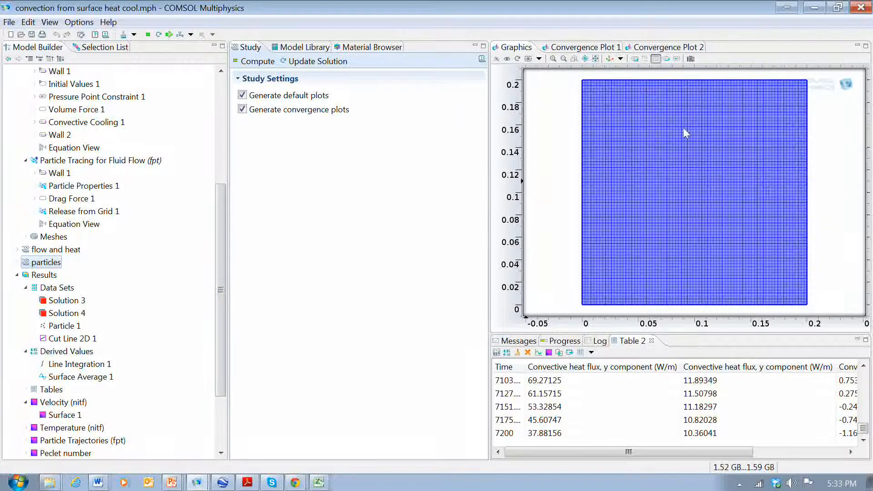
click(66, 250)
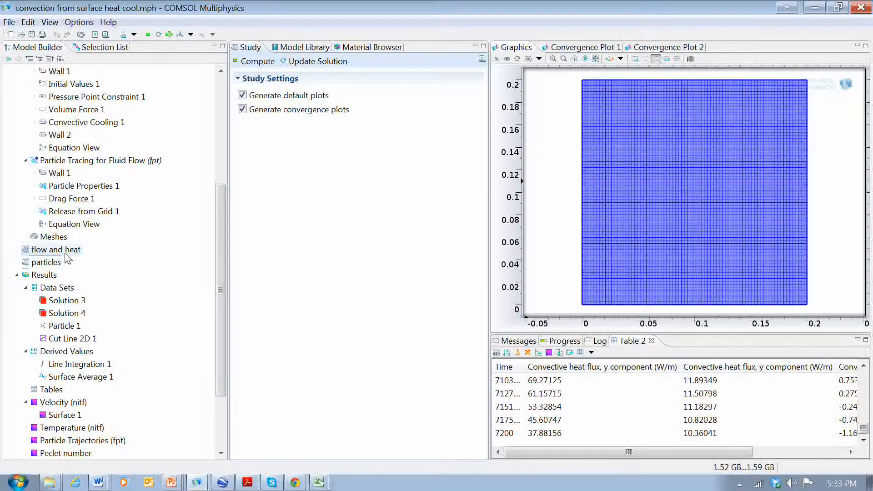
click(39, 264)
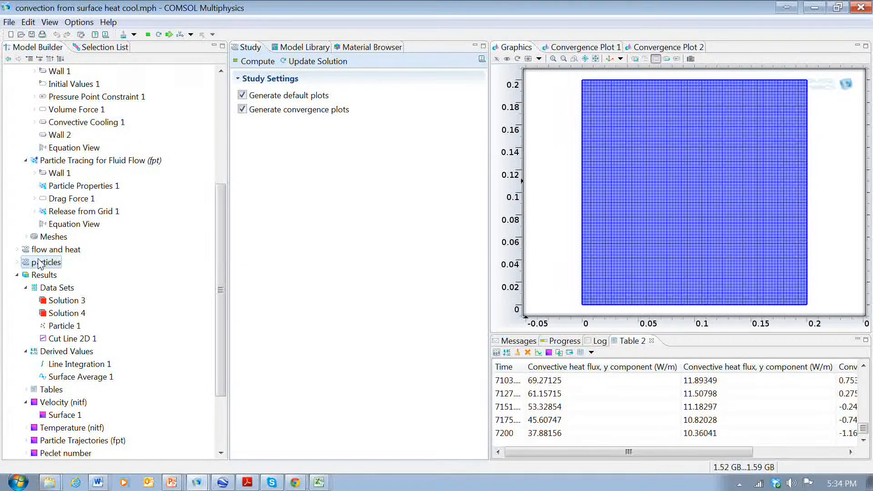
Open the Player 1 particle-trajectory animation and the Player 2 temperature animation
drag(221, 244, 214, 285)
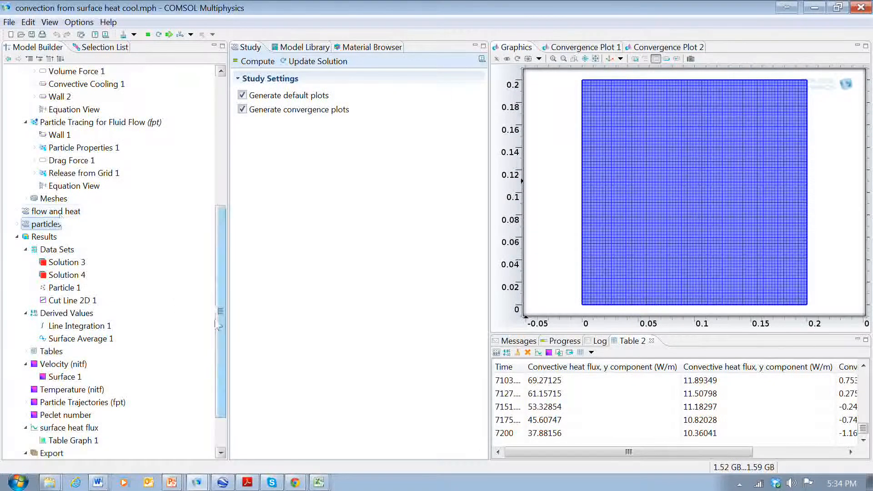
drag(219, 325, 219, 353)
click(61, 415)
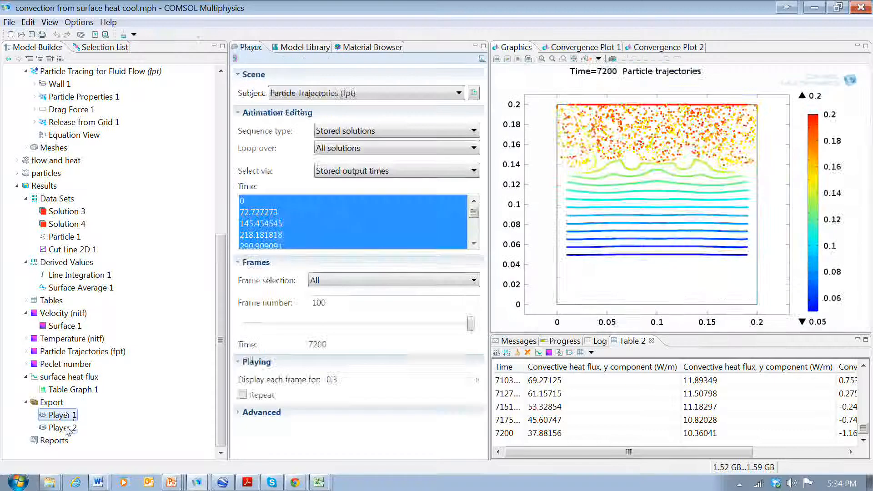
click(67, 428)
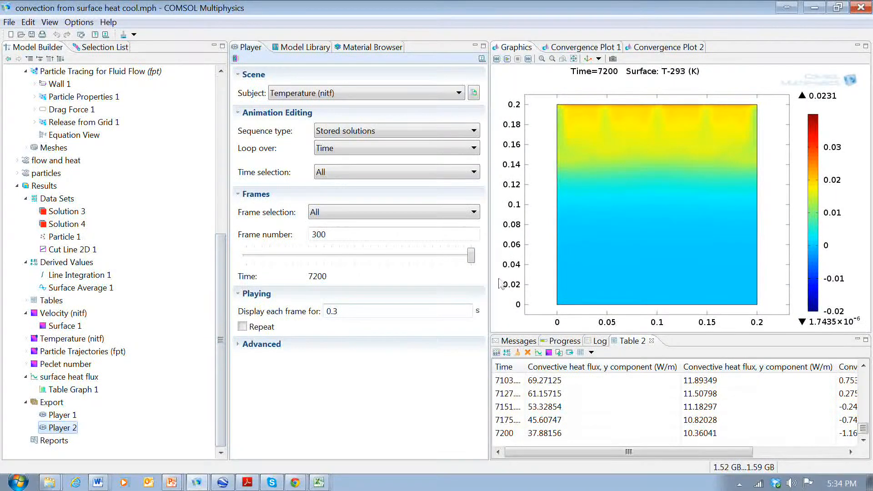
Rewind the temperature animation to frame 1, widen the graphics window and play the animation
drag(471, 255, 245, 273)
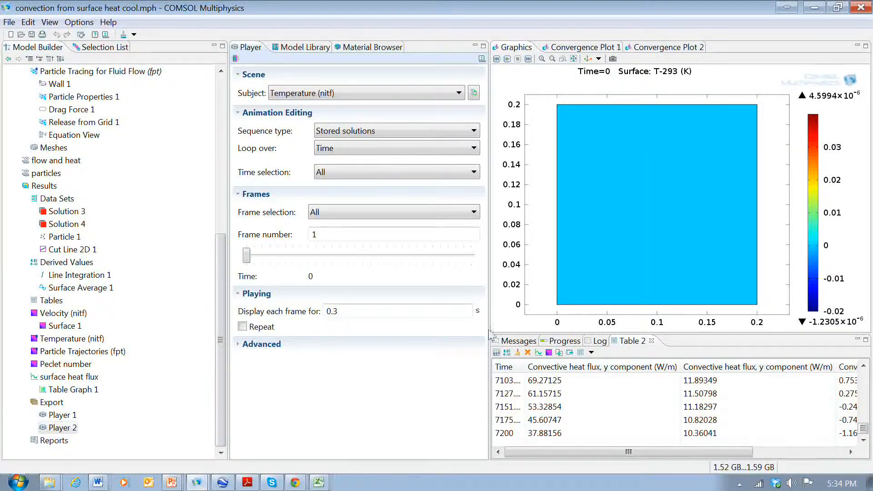
drag(491, 336, 368, 339)
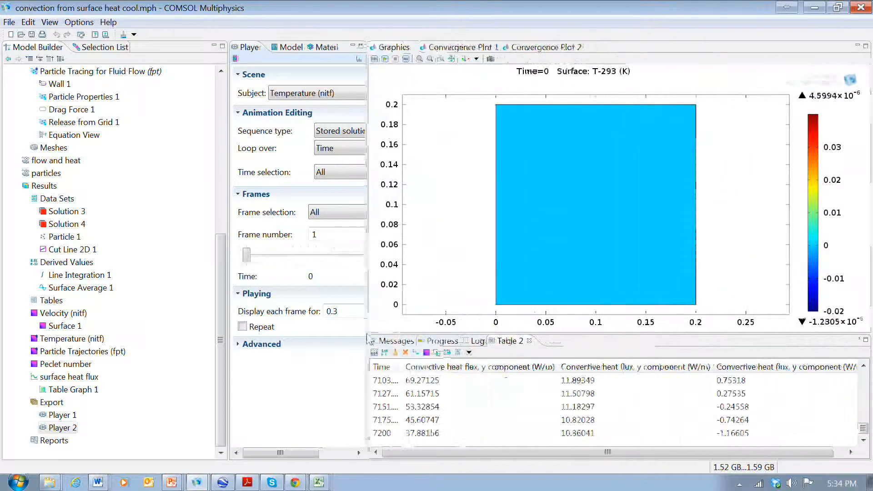
drag(443, 336, 455, 439)
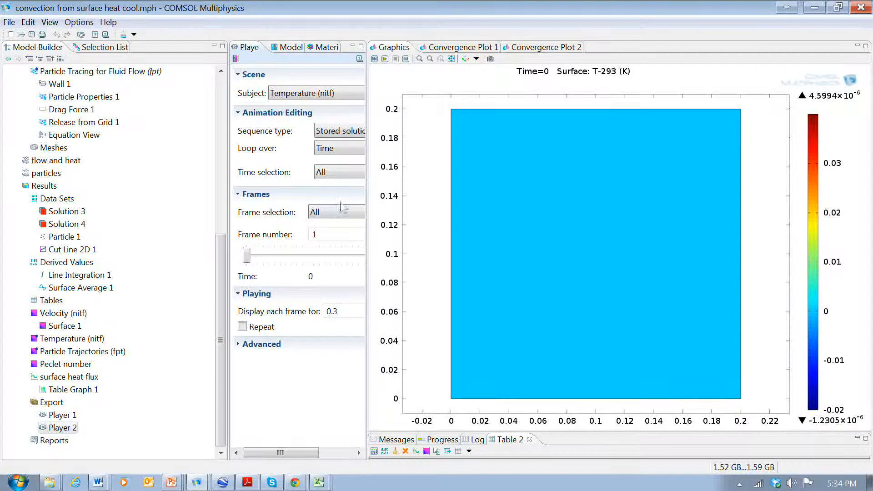
click(385, 59)
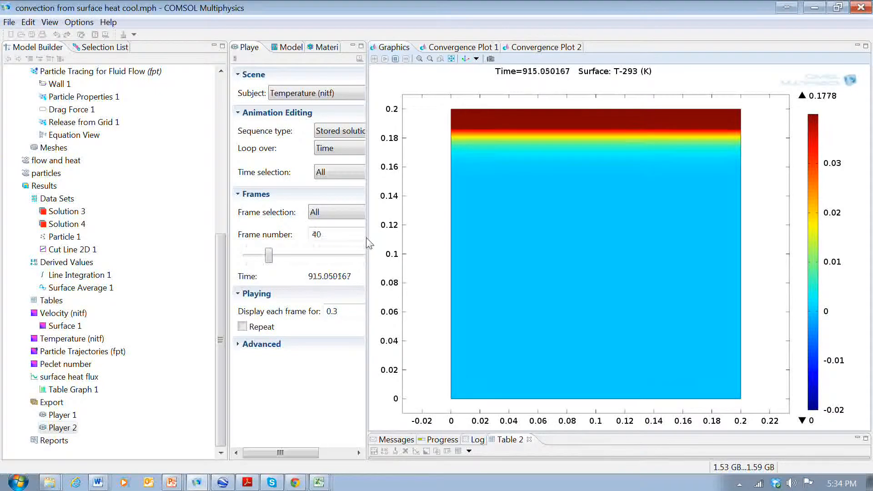
Scrub the temperature animation through its frames to examine how the cooled layer develops over time
drag(370, 245, 395, 247)
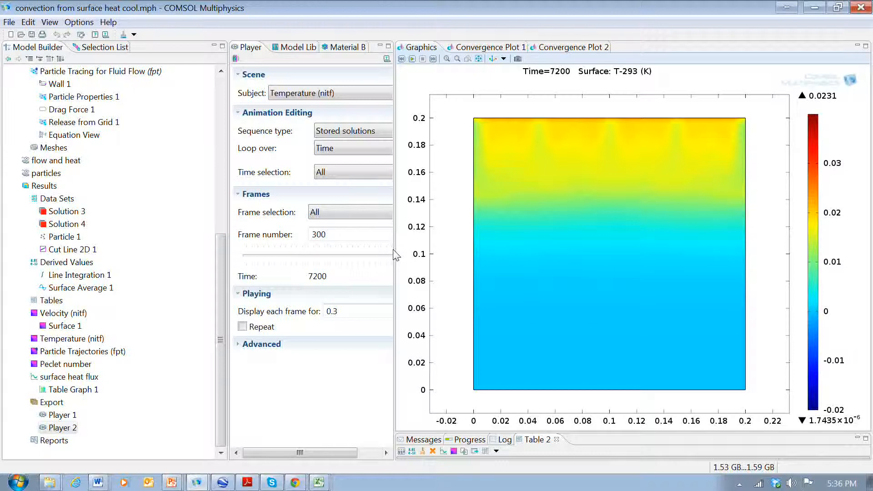
drag(395, 255, 313, 266)
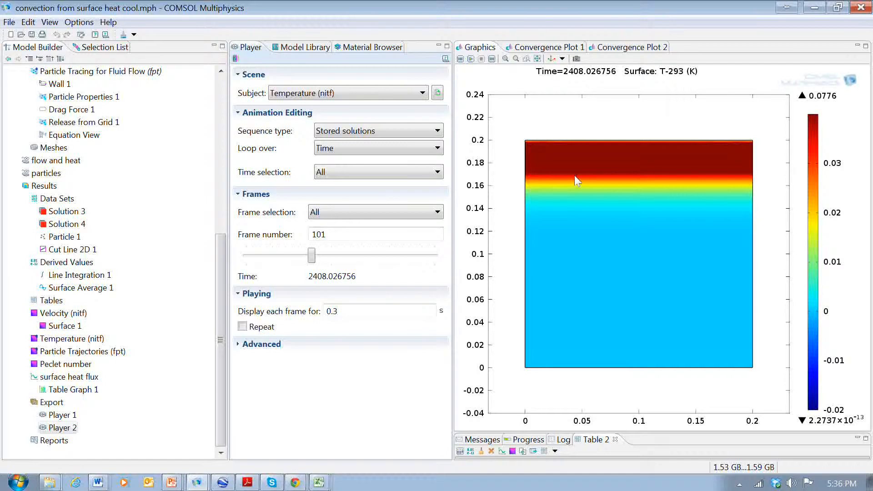
click(312, 256)
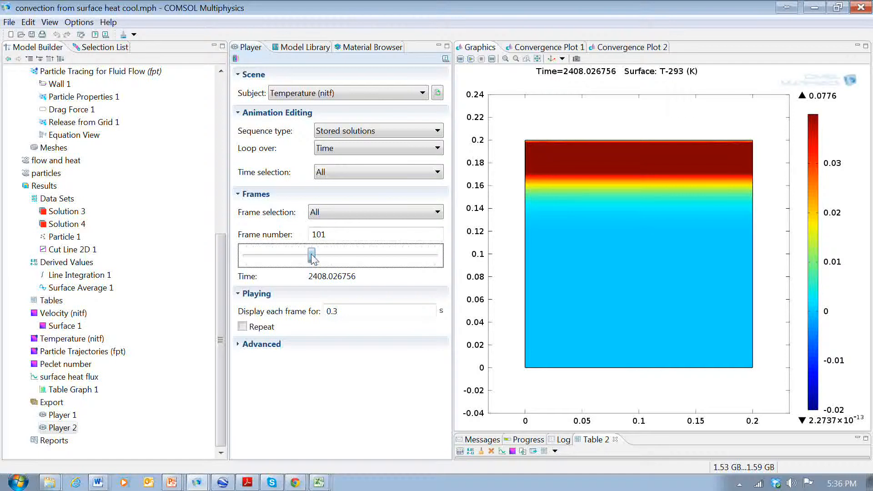
mouse_move(312, 256)
mouse_down()
mouse_move(292, 257)
mouse_move(313, 264)
mouse_up()
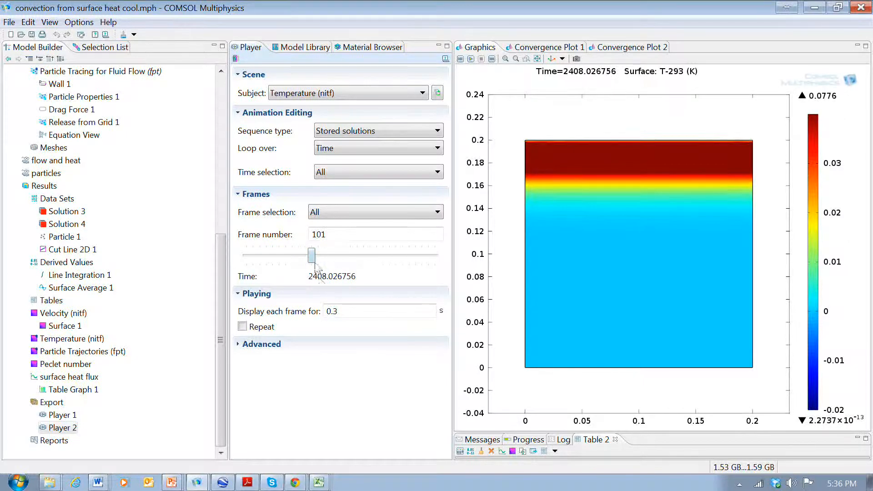
drag(312, 258, 318, 260)
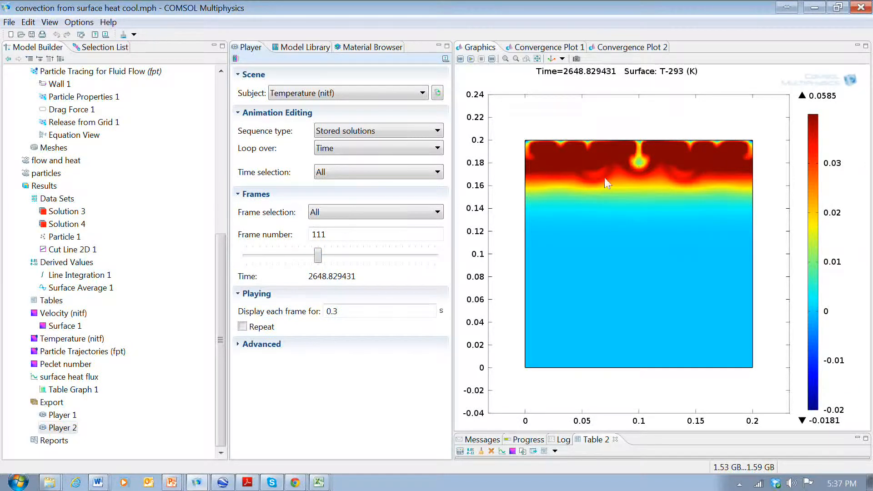
click(320, 256)
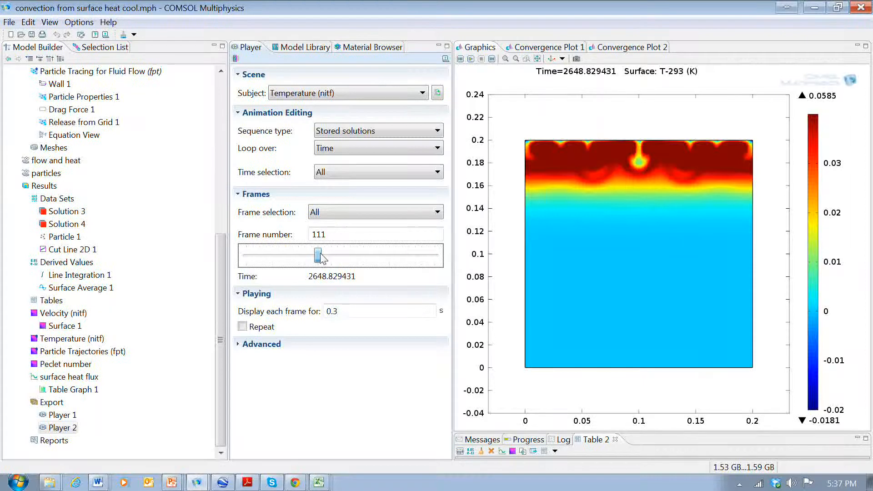
drag(320, 257, 327, 258)
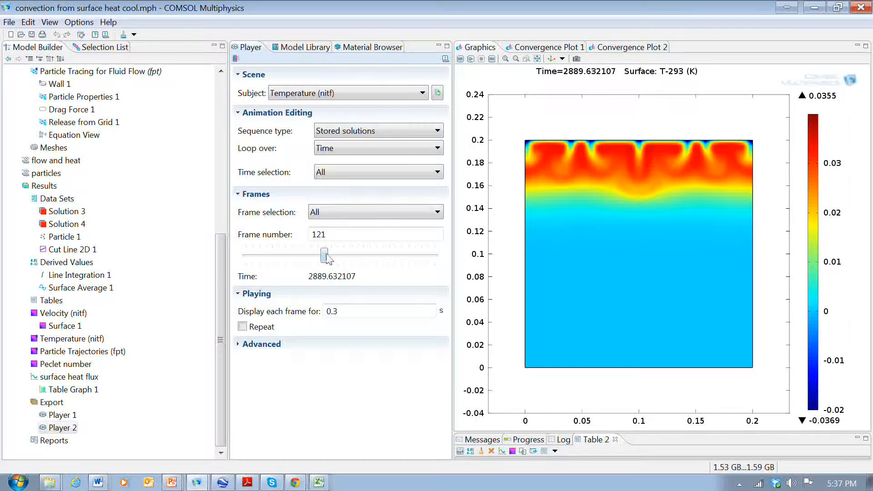
drag(325, 256, 331, 259)
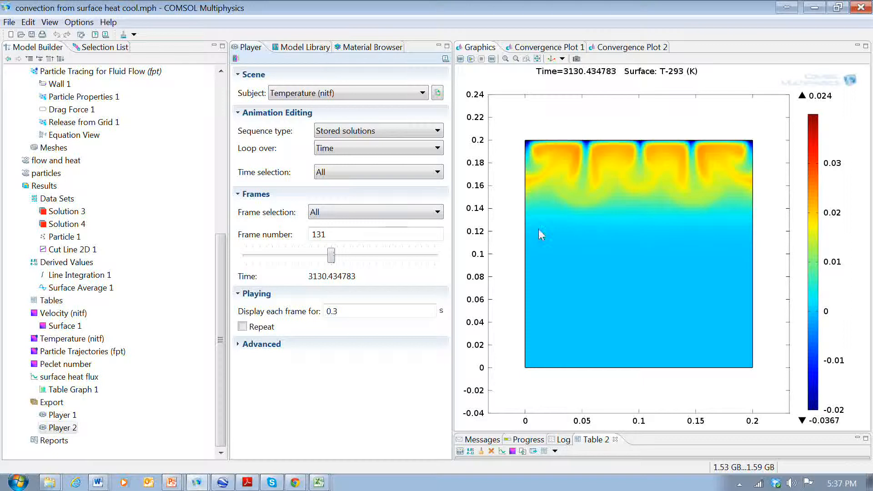
drag(332, 255, 384, 264)
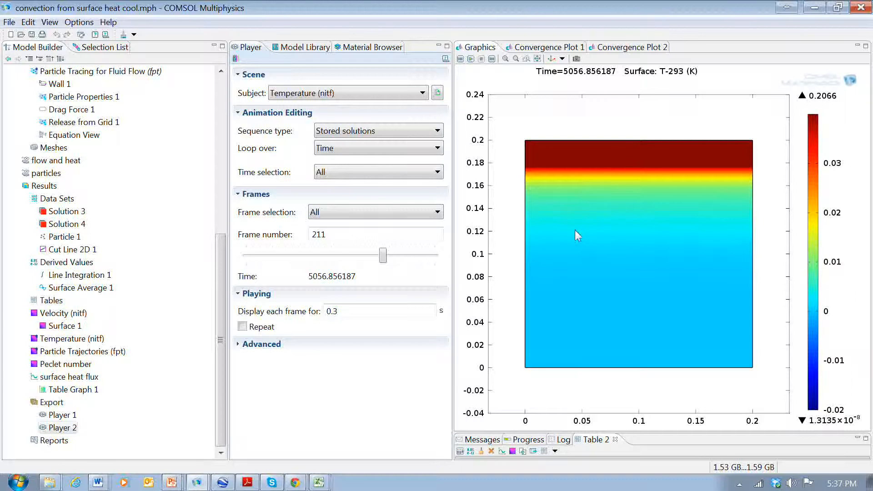
click(389, 263)
drag(390, 266, 439, 275)
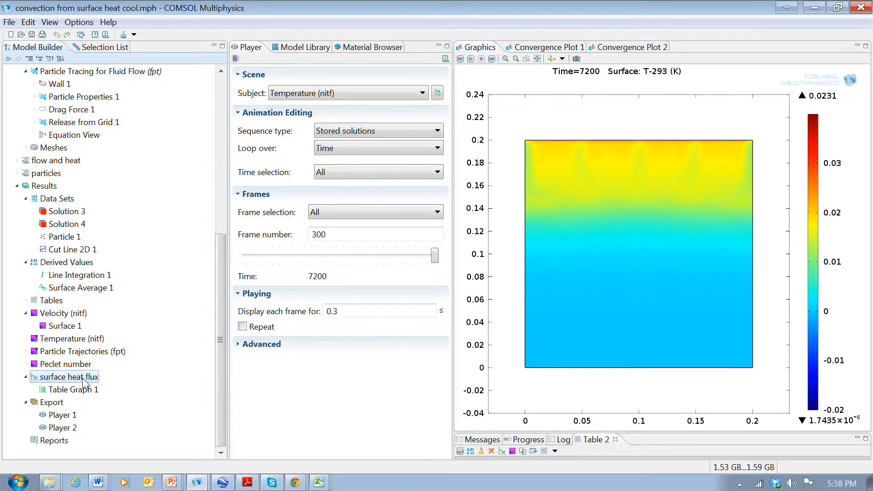
Review the surface heat flux plot, the Cut Line 2D 1 data set and the line integration expression
click(84, 378)
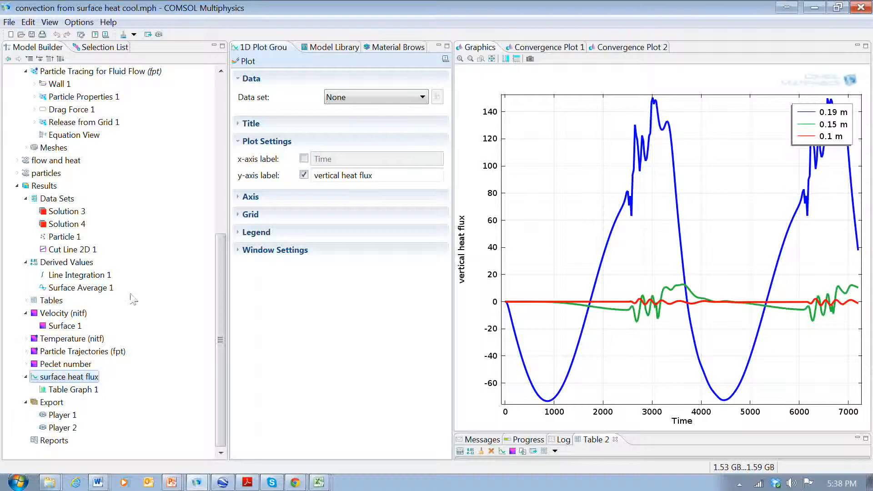
click(87, 249)
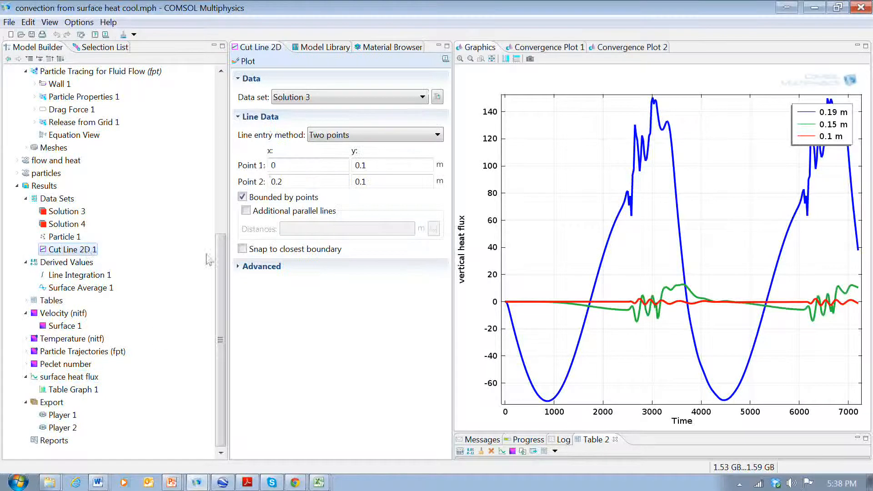
click(245, 61)
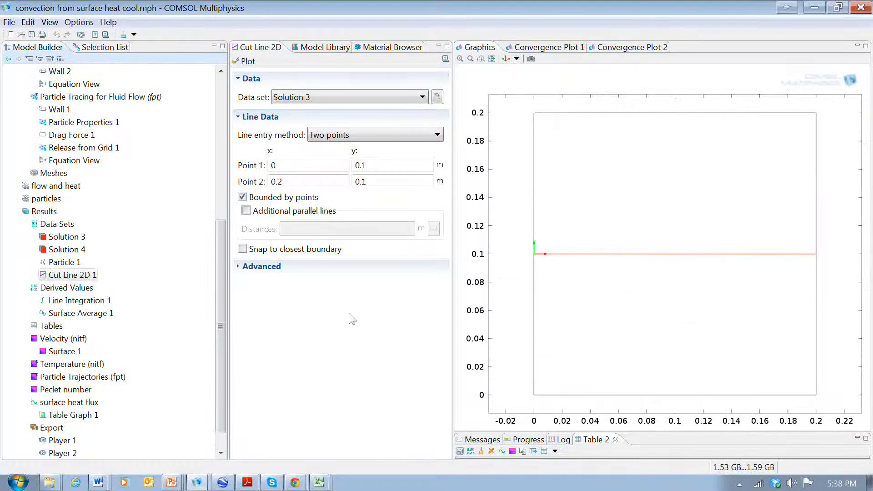
click(77, 301)
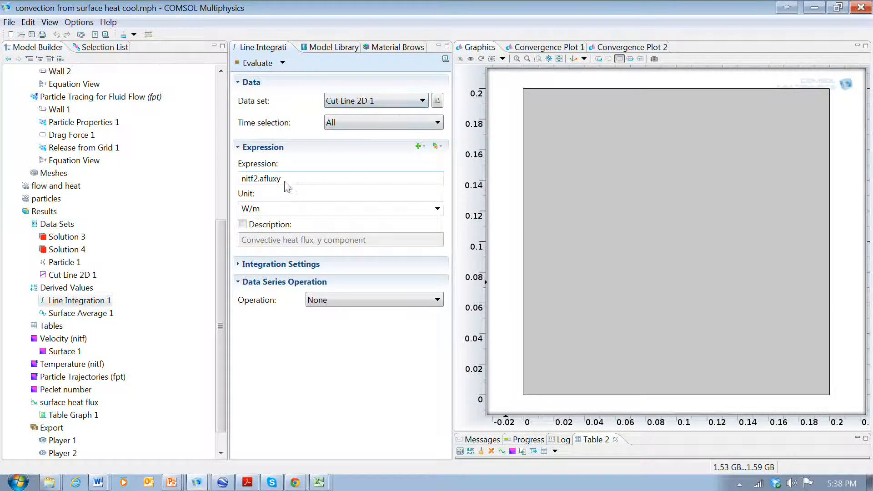
drag(281, 178, 260, 187)
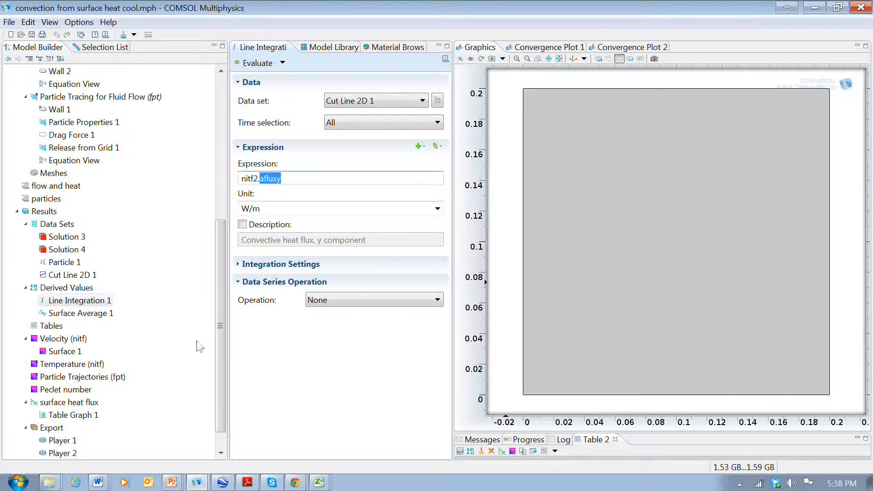
Compare the surface heat flux plot with the velocity magnitude plot
click(80, 406)
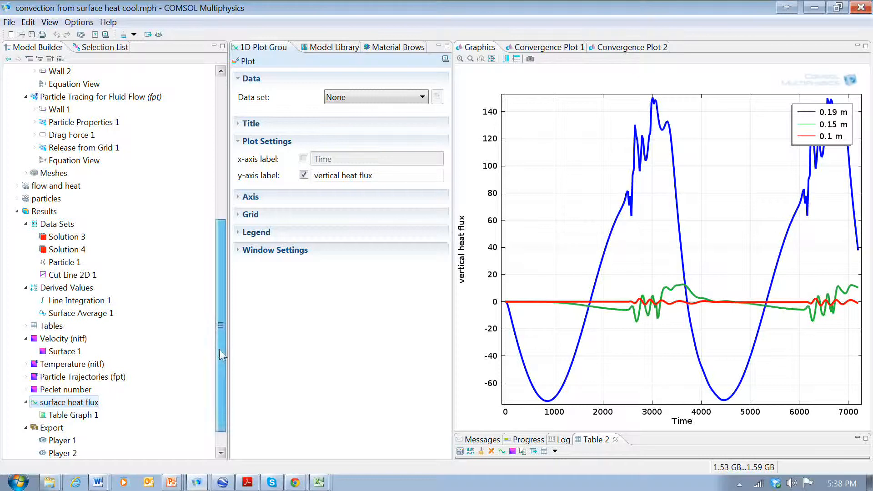
click(79, 341)
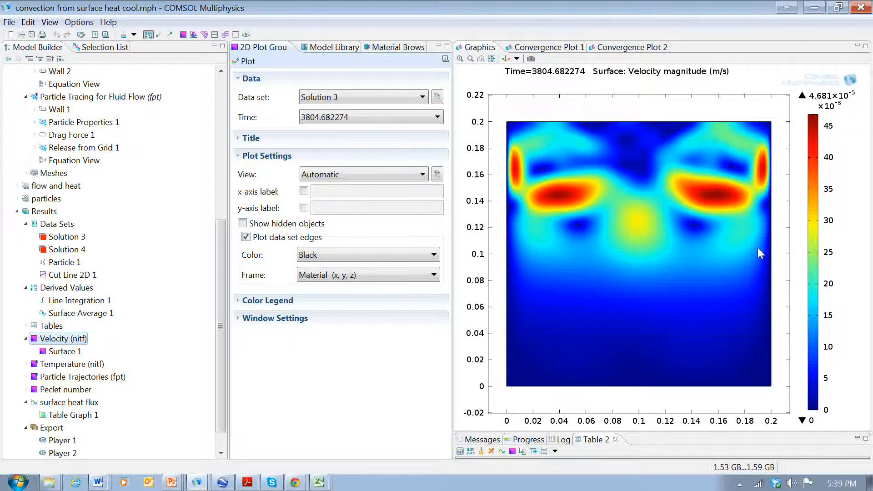
click(72, 403)
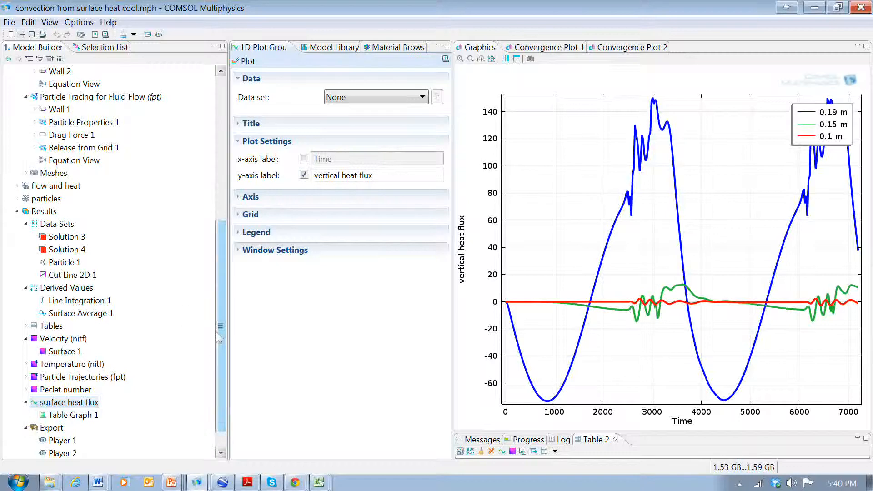
Open the particle trajectories animation and scrub through its frames to examine the particle mixing
scroll(221, 339, down, 2)
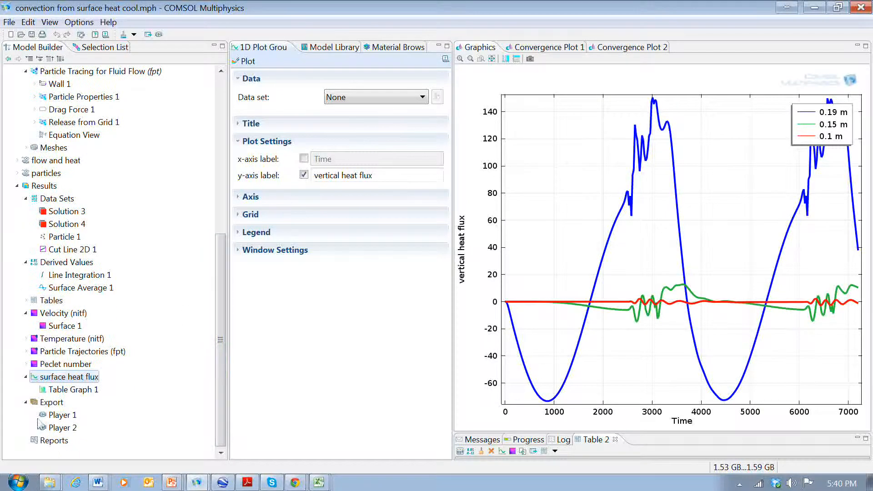
click(59, 415)
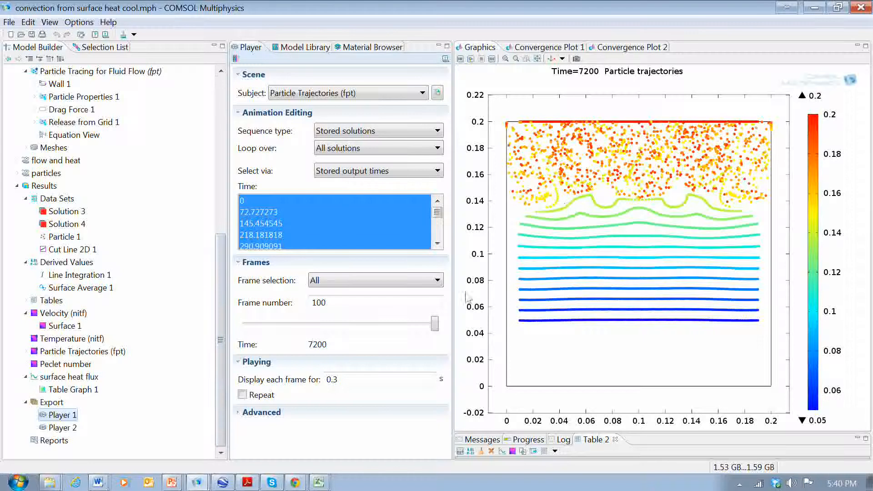
drag(434, 324, 312, 329)
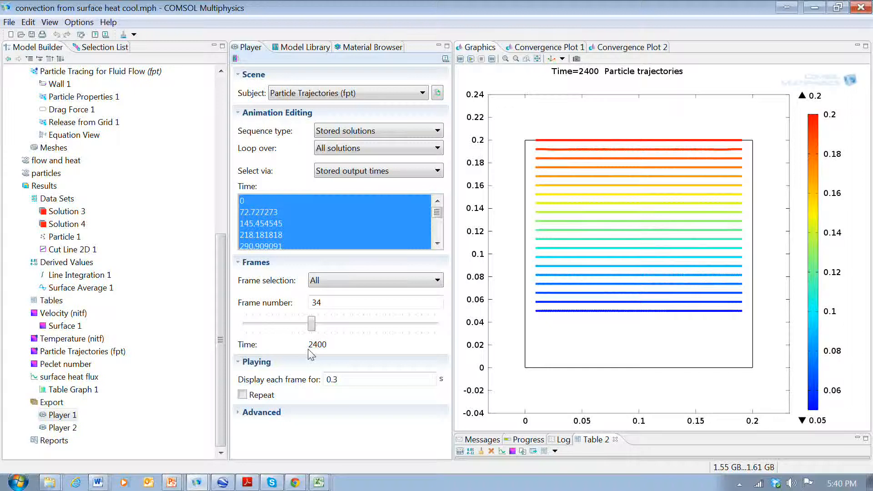
drag(312, 324, 318, 324)
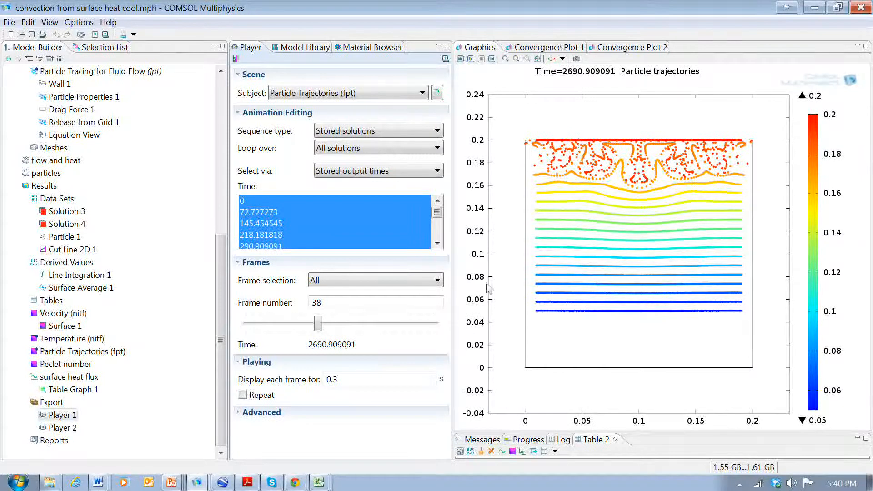
click(319, 325)
drag(319, 325, 331, 327)
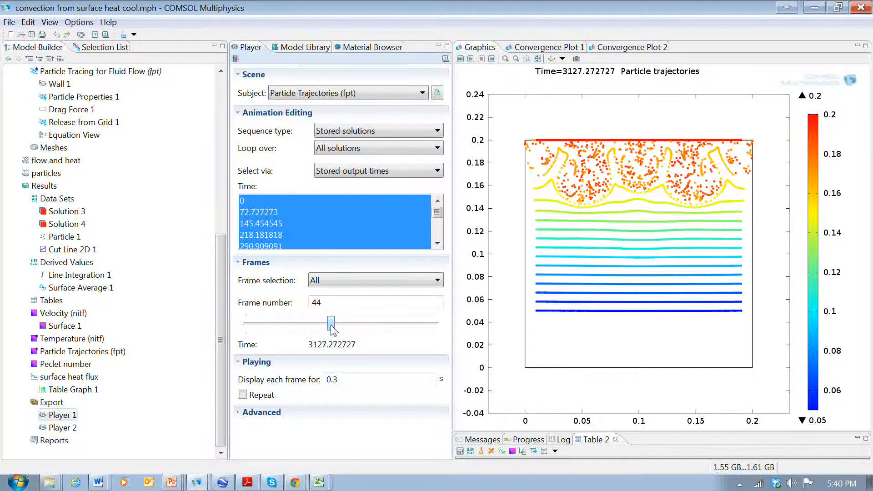
click(332, 324)
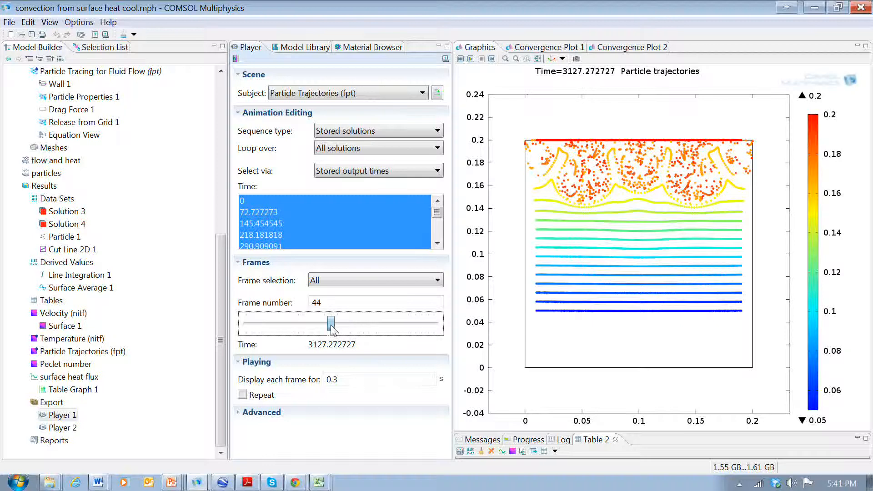
drag(331, 326, 344, 331)
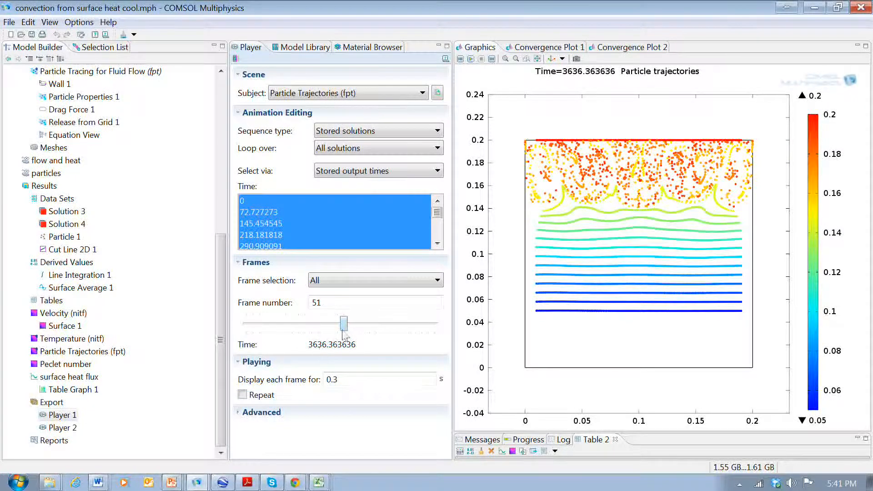
drag(343, 331, 438, 330)
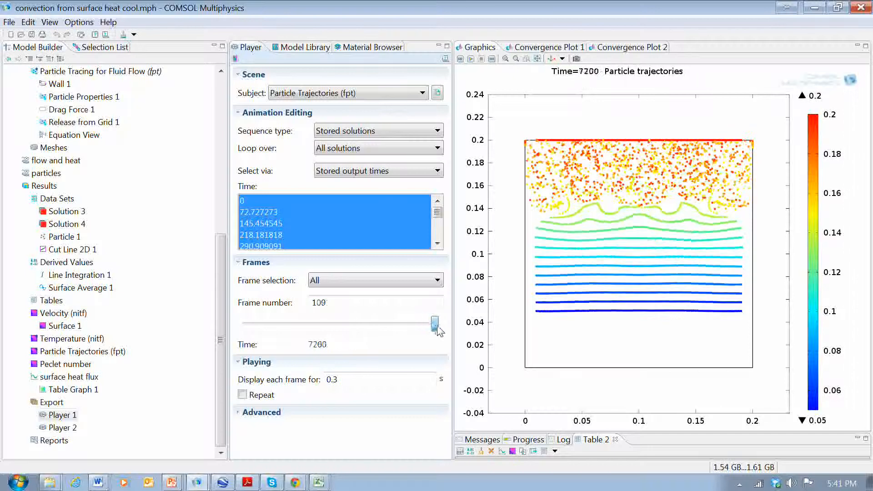